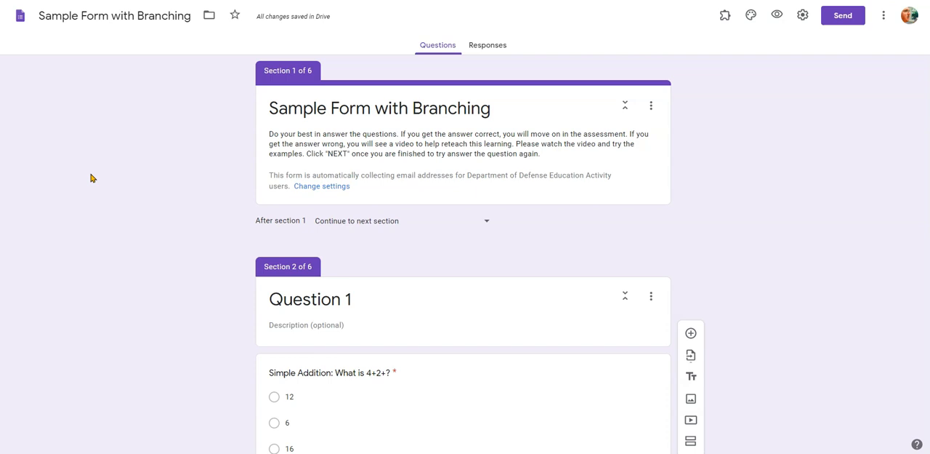
- Review the form's general settings for email collection and restricted sign-in, and save them
left_click(803, 16)
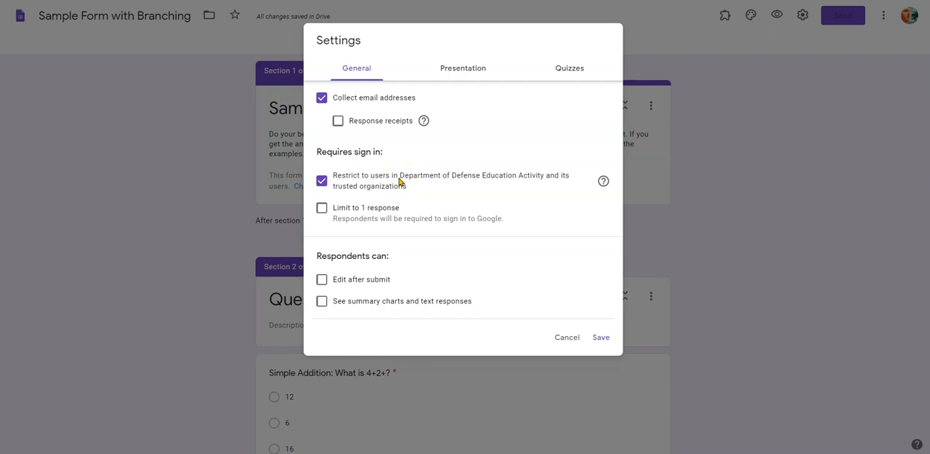
left_click(604, 338)
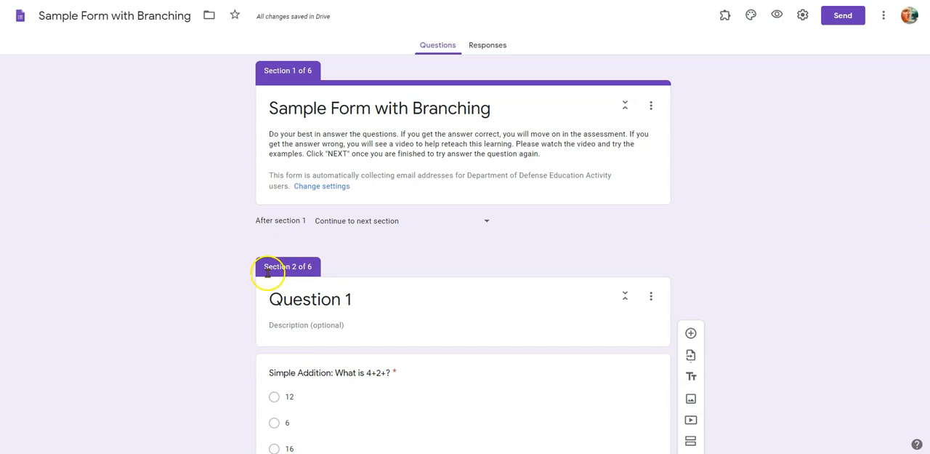
- Examine how the form's question sections and their matching reteach sections are laid out
scroll(291, 298, "down", 4)
scroll(300, 299, "down", 1)
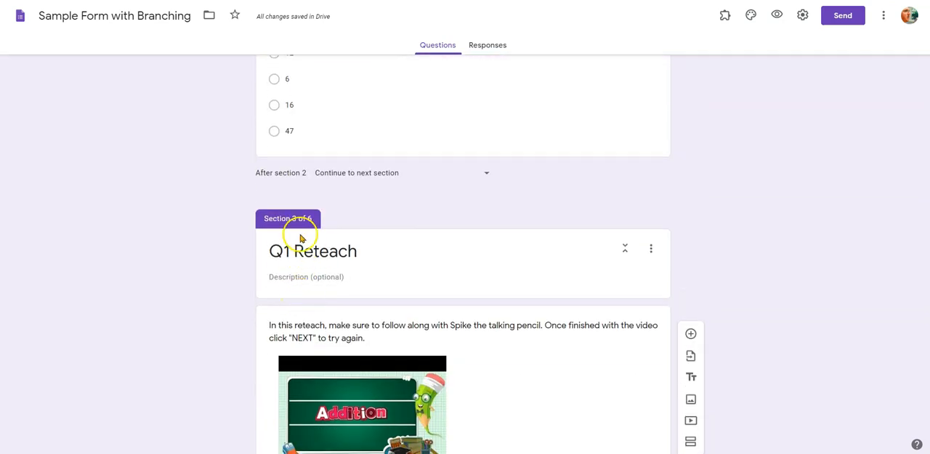
scroll(290, 250, "down", 2)
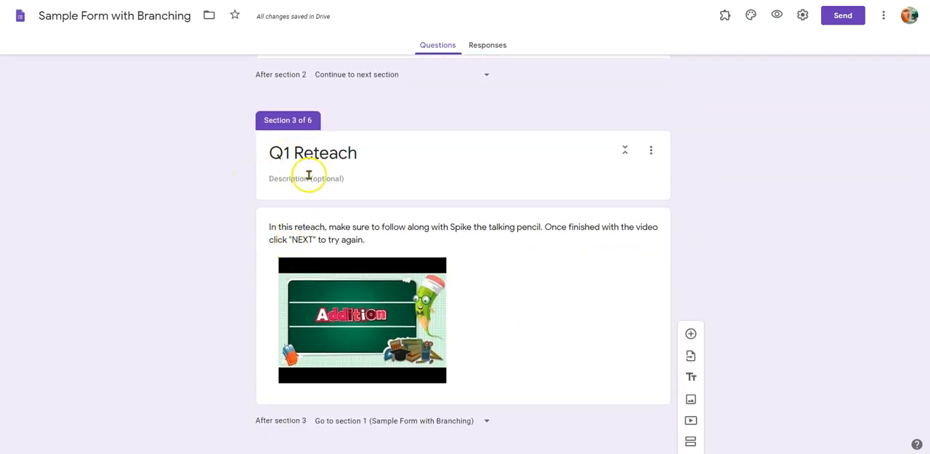
scroll(308, 174, "down", 1)
scroll(302, 211, "down", 3)
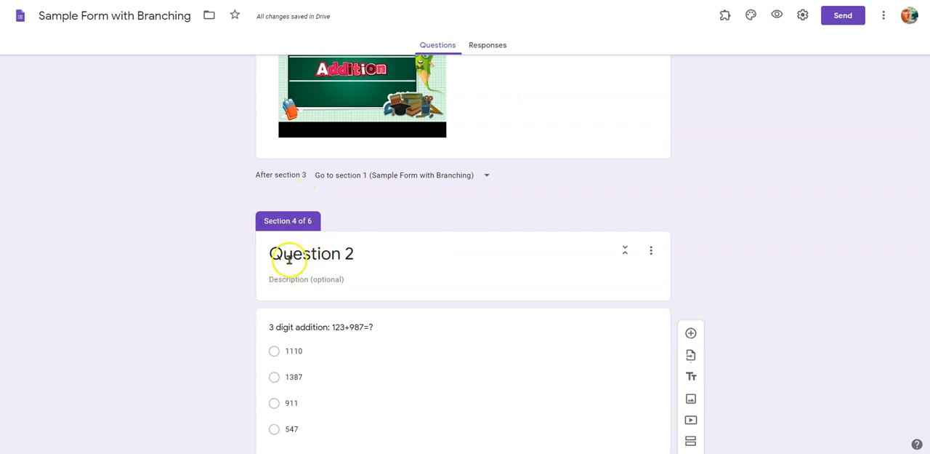
scroll(301, 270, "down", 4)
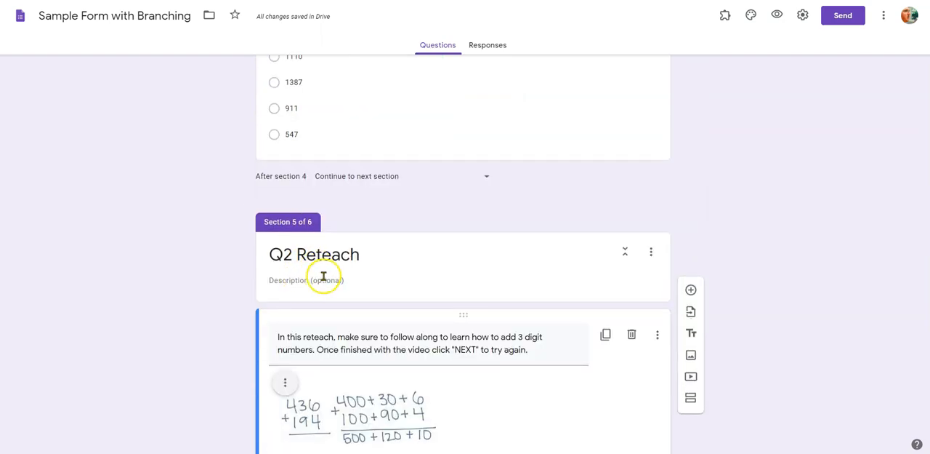
scroll(598, 226, "up", 8)
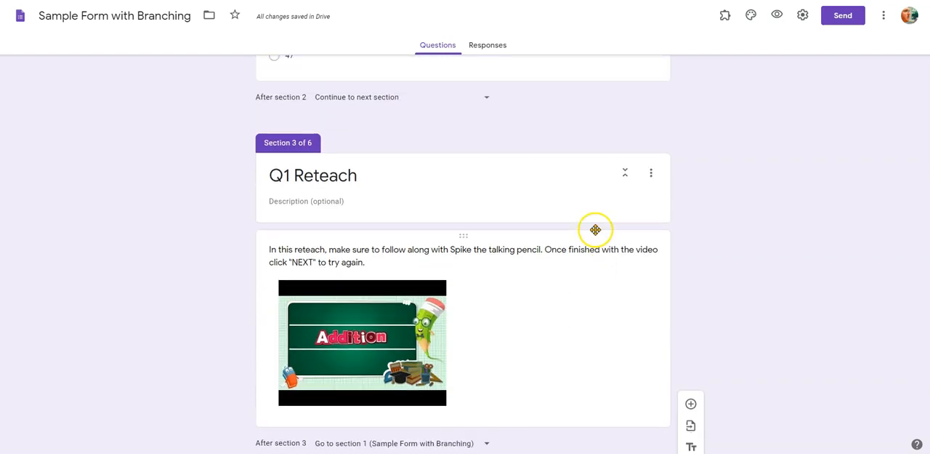
scroll(595, 230, "up", 4)
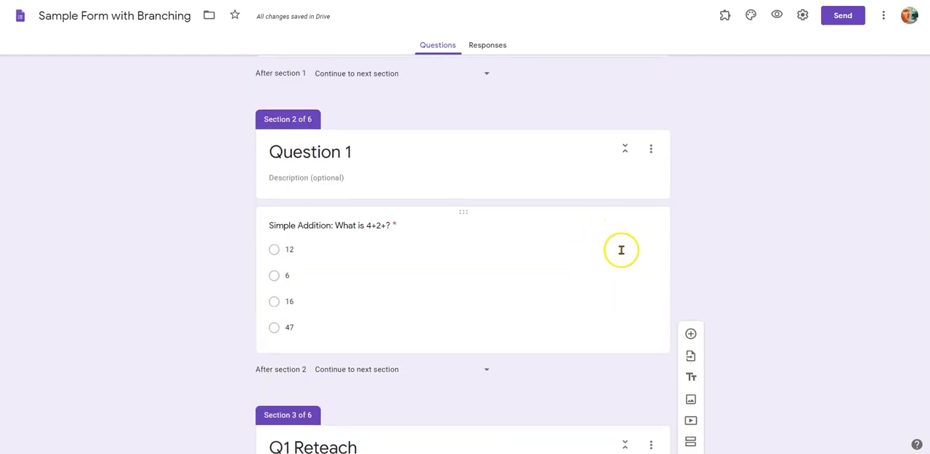
- Enable going to a section based on answer for the multiple-choice Simple Addition question in the Question 1 section
left_click(436, 242)
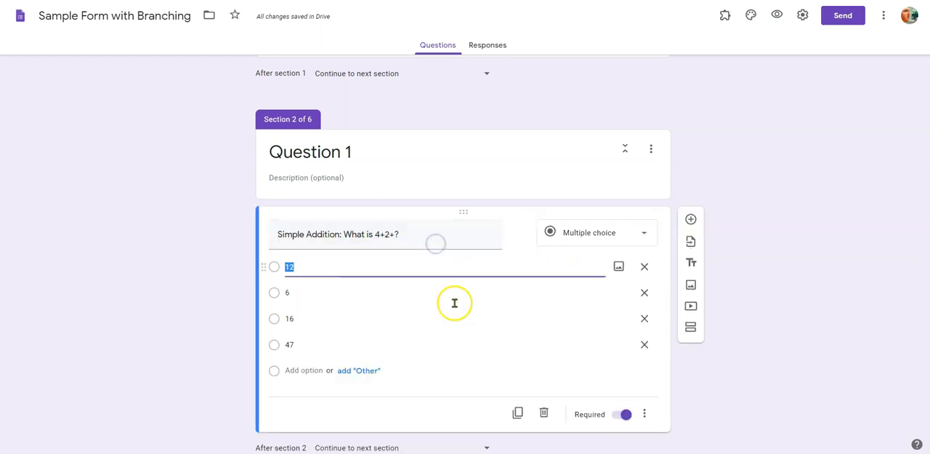
scroll(585, 336, "down", 1)
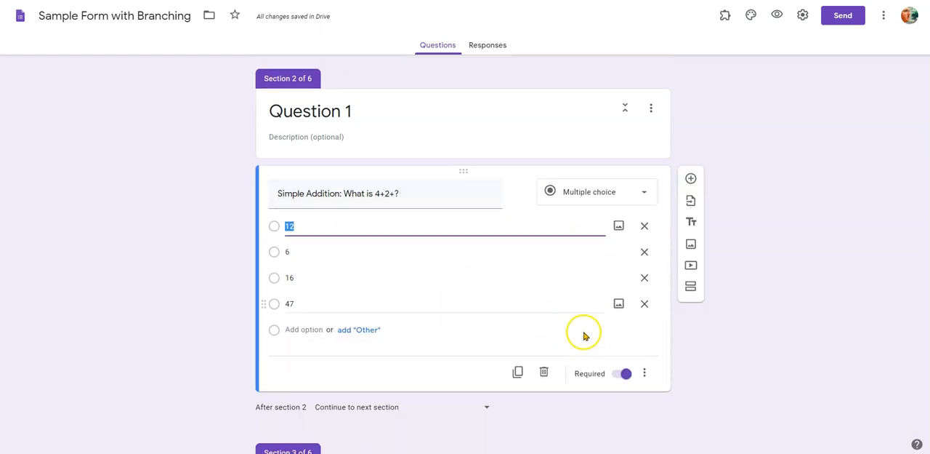
scroll(586, 336, "down", 1)
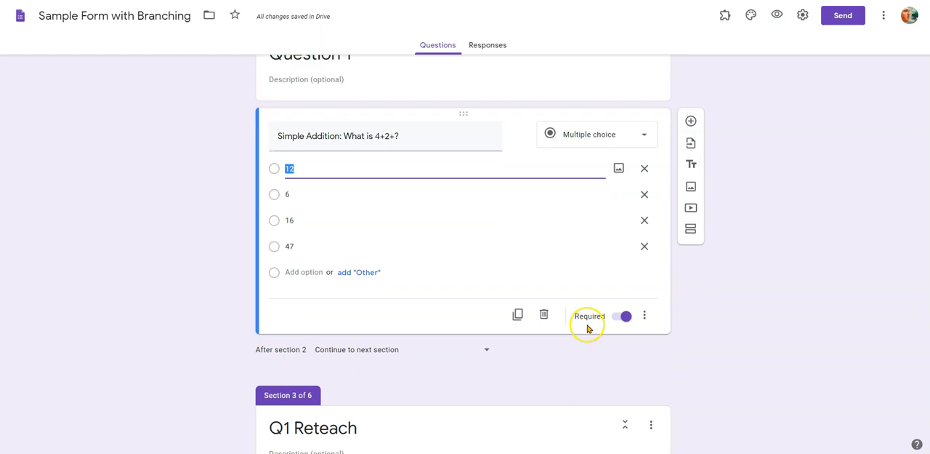
left_click(640, 138)
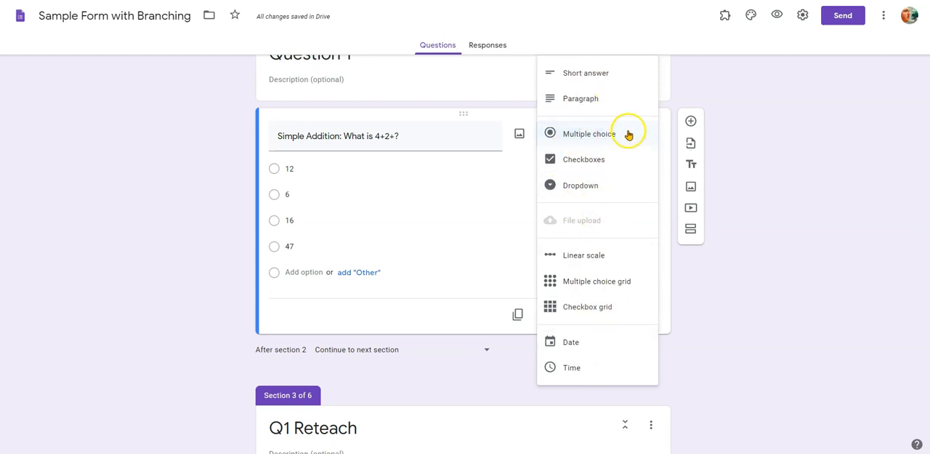
left_click(719, 340)
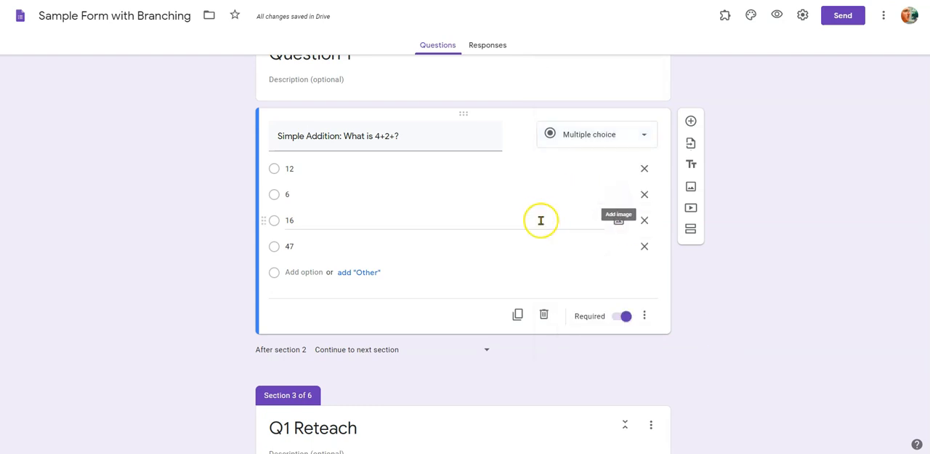
left_click(646, 317)
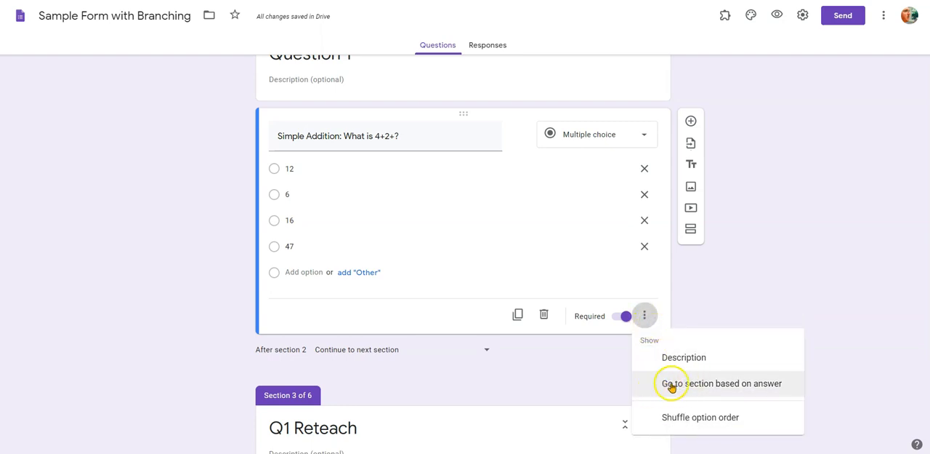
left_click(718, 385)
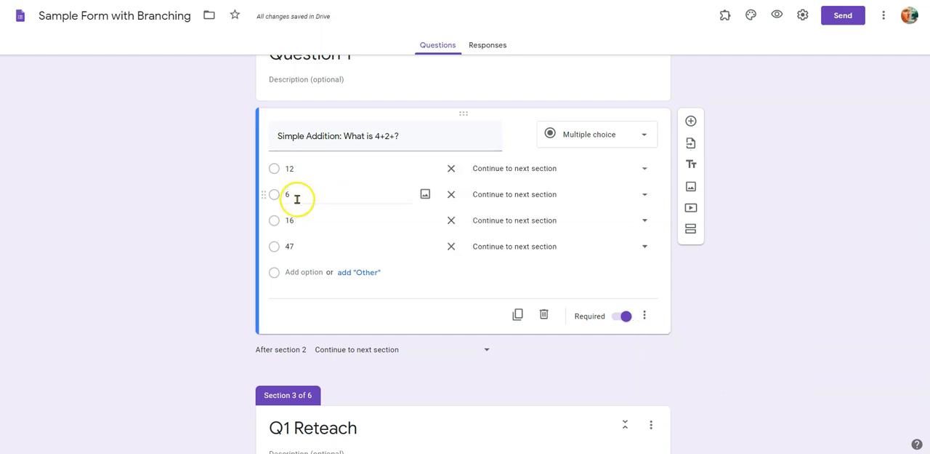
- Route answer 6 of the Simple Addition question to section 4 (Question 2) and answers 12 and 16 to section 3 (Q1 Reteach)
left_click(543, 194)
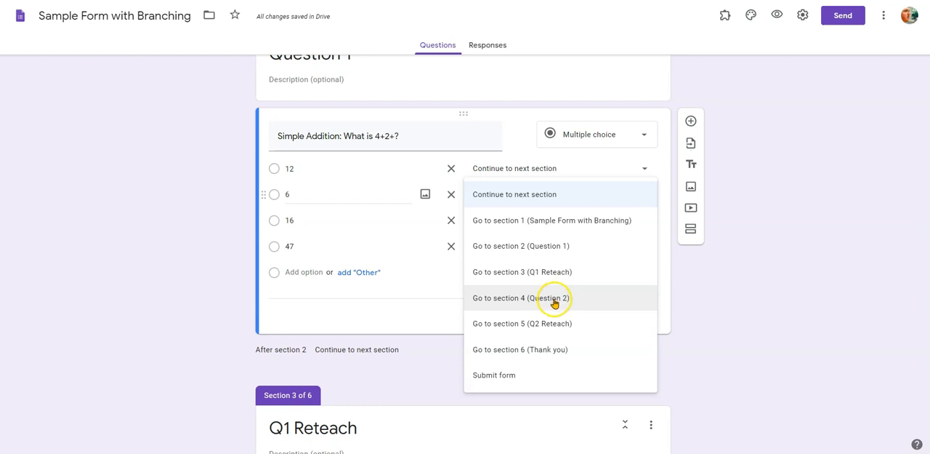
left_click(554, 298)
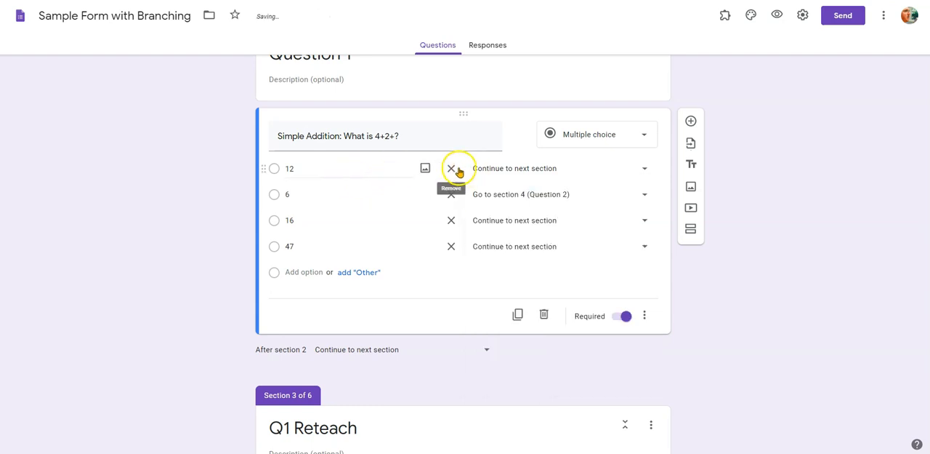
left_click(524, 169)
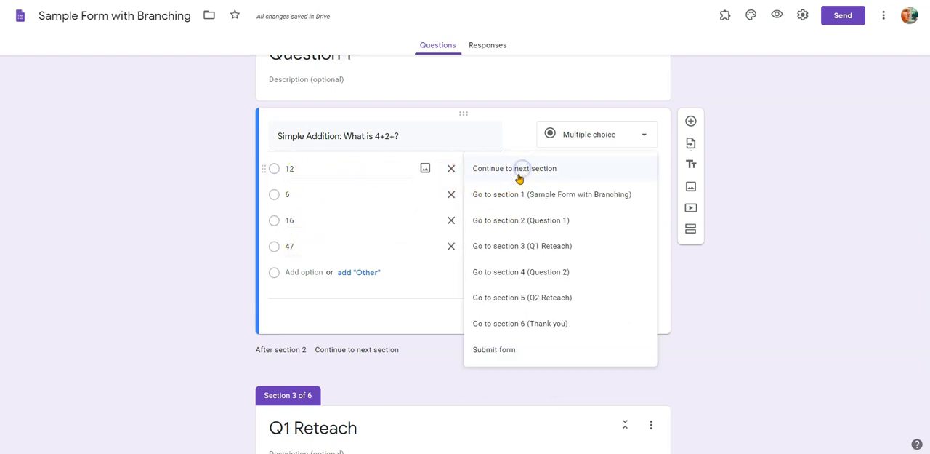
left_click(514, 250)
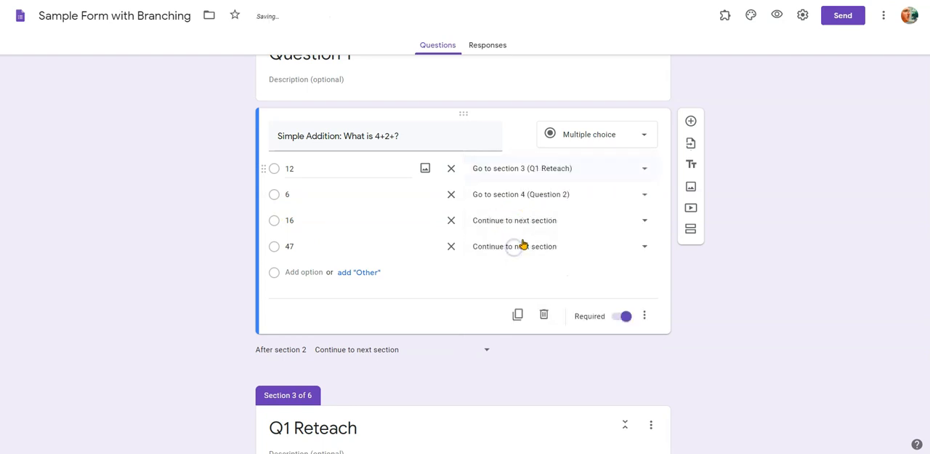
left_click(523, 220)
left_click(518, 298)
- Make the form go to section 2 (Question 1) after section 3, the Q1 Reteach
scroll(747, 314, "down", 5)
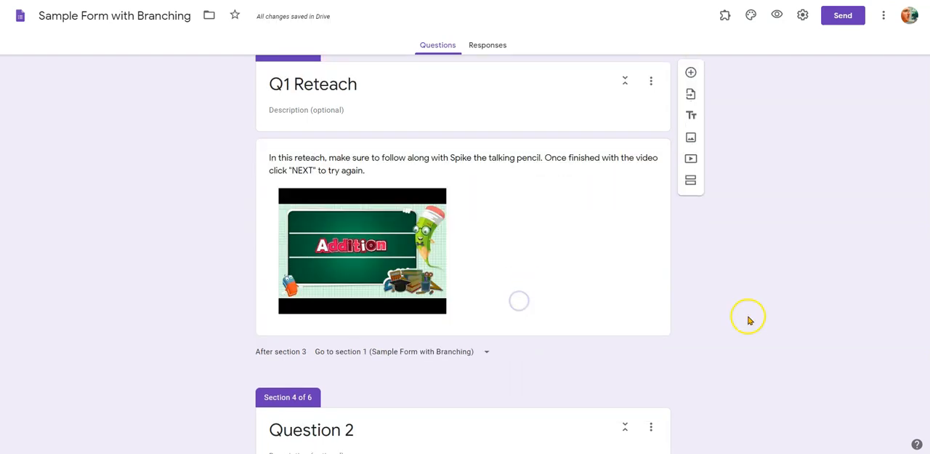
scroll(495, 291, "up", 1)
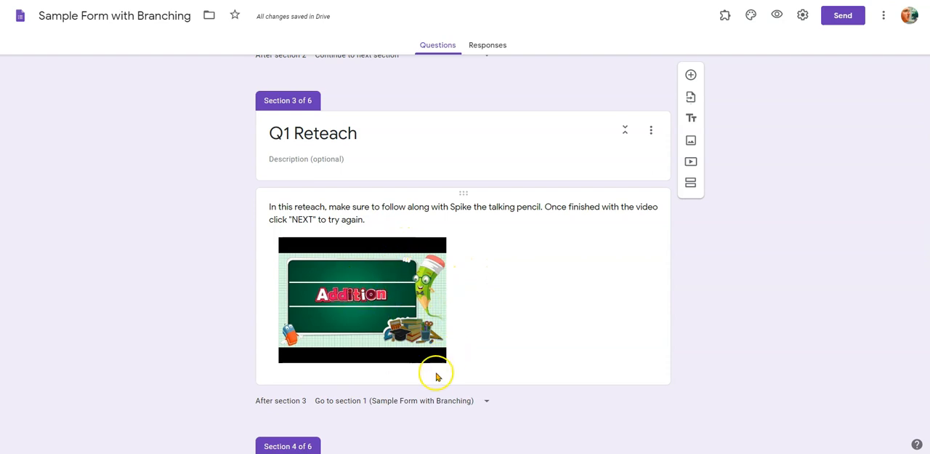
left_click(433, 401)
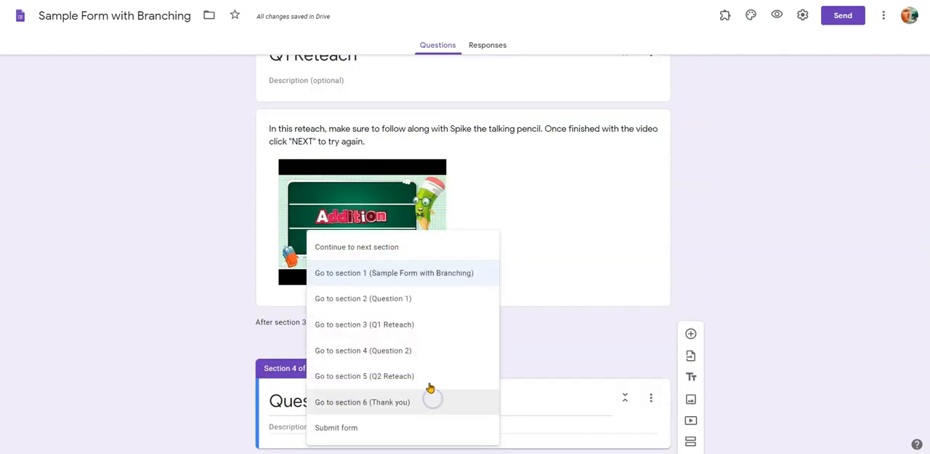
left_click(420, 301)
scroll(798, 288, "up", 1)
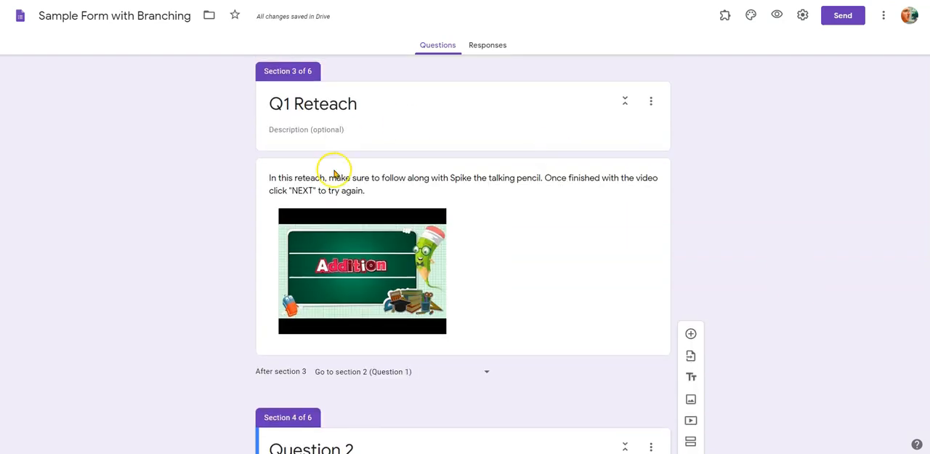
scroll(353, 241, "up", 3)
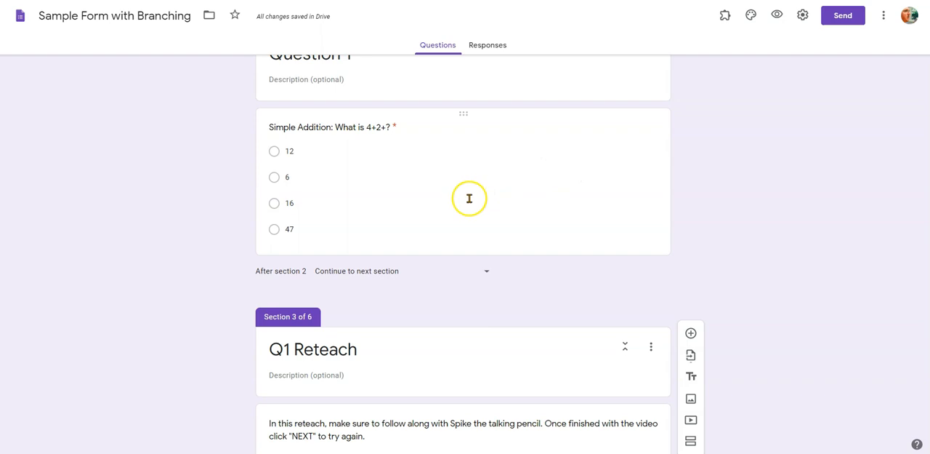
- Enable going to a section based on answer for the 3 digit addition question in the Question 2 section
scroll(727, 223, "down", 7)
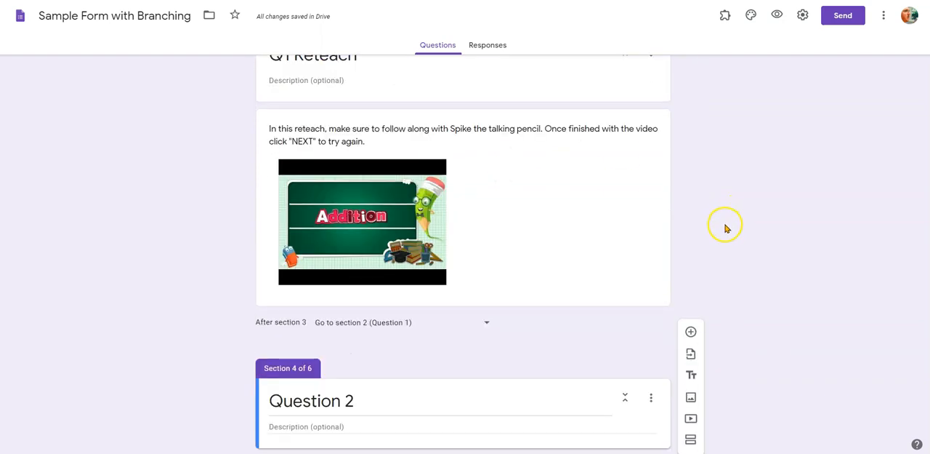
scroll(727, 269, "down", 1)
left_click(562, 204)
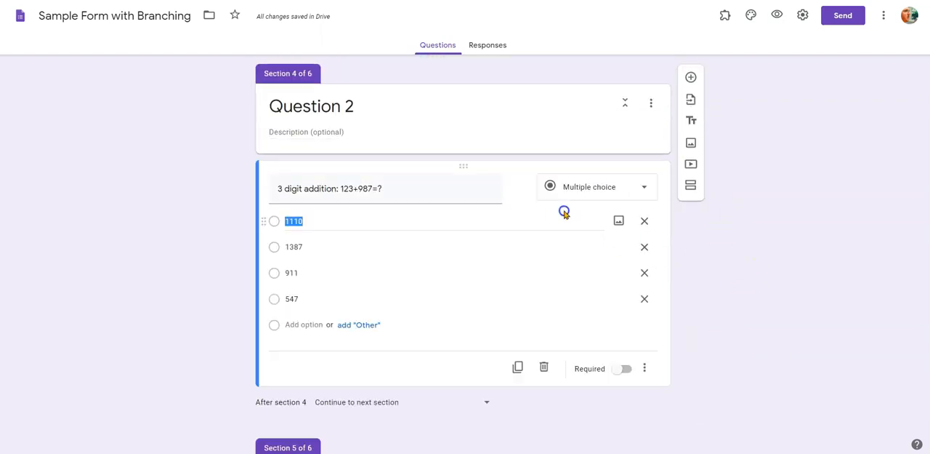
left_click(644, 368)
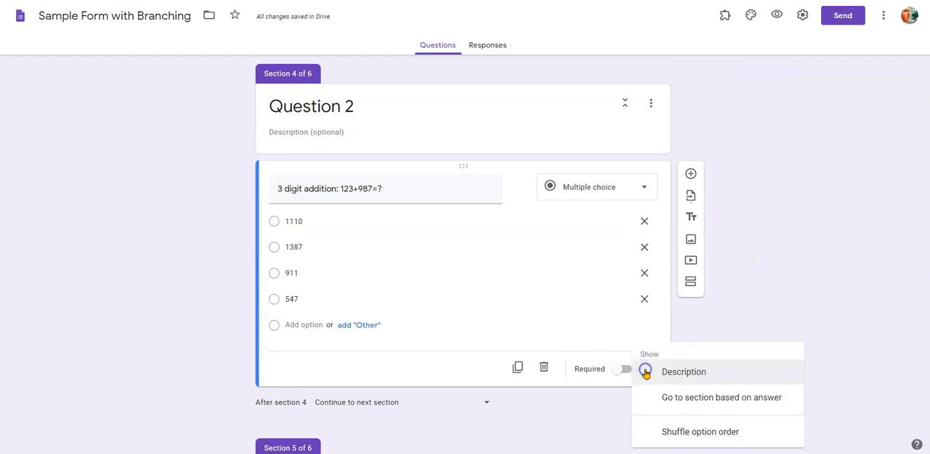
left_click(691, 406)
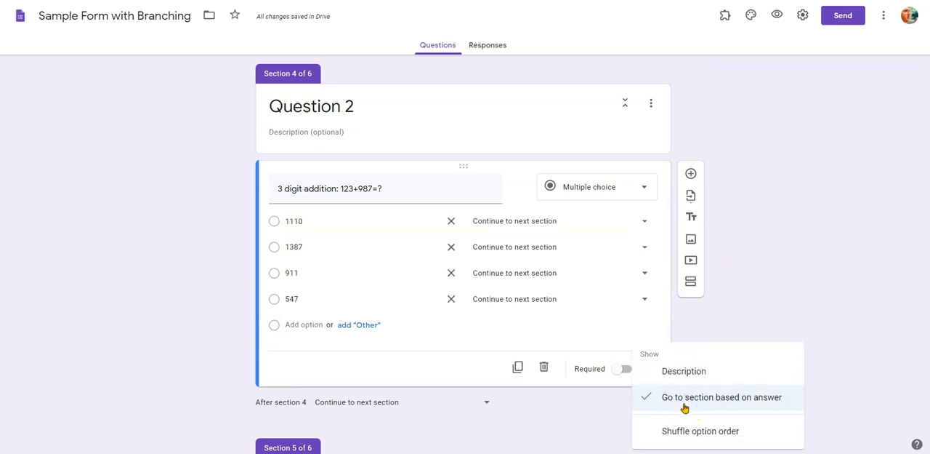
left_click(764, 302)
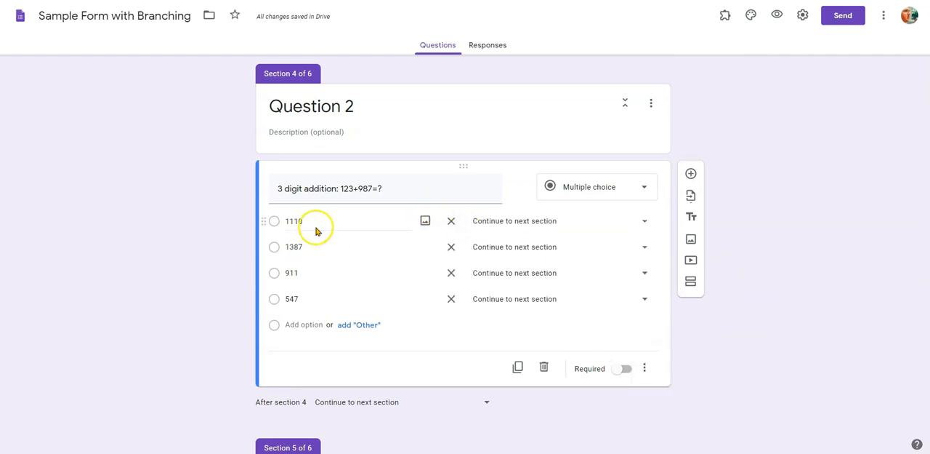
- Route answer 1110 to section 6 (Thank you) and answers 1387, 911 and 547 to section 5 (Q2 Reteach)
left_click(538, 222)
left_click(520, 375)
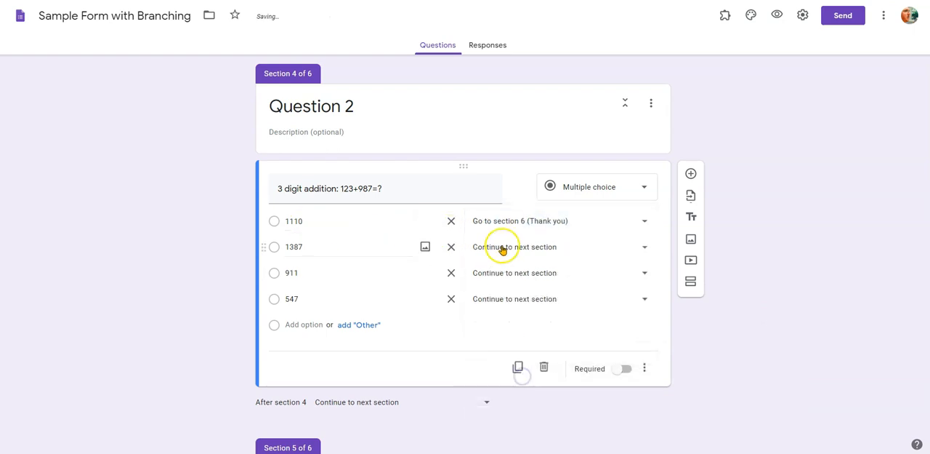
left_click(503, 247)
left_click(525, 379)
left_click(507, 299)
left_click(522, 376)
left_click(701, 347)
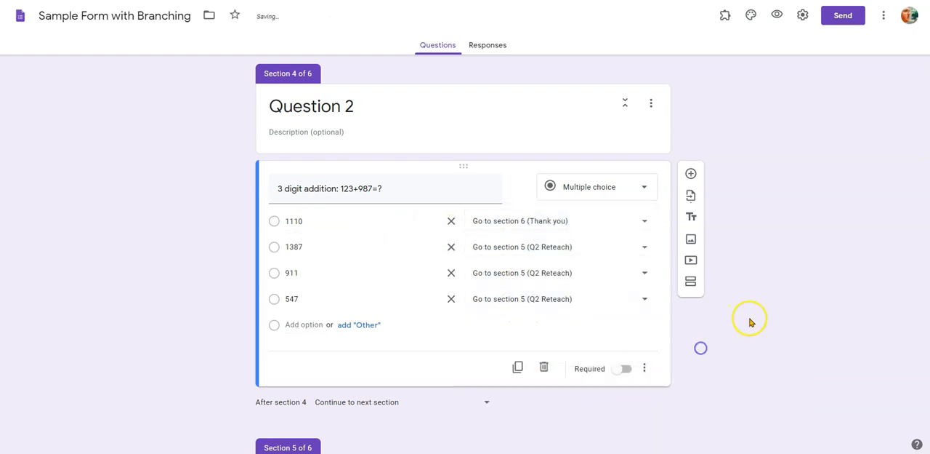
- Make the form go to section 4 (Question 2) after section 5, the Q2 Reteach
scroll(756, 331, "down", 5)
left_click(378, 317)
left_click(401, 374)
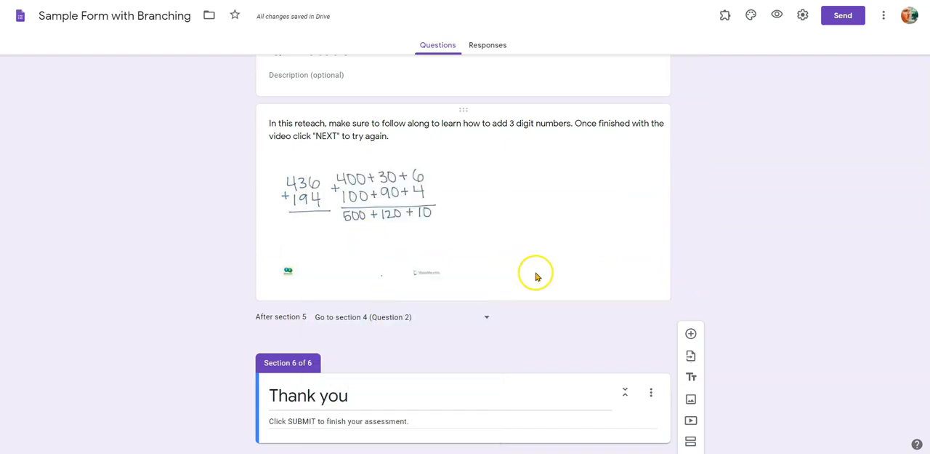
- Open a preview of the finished branching form as respondents see it
scroll(767, 276, "down", 1)
scroll(709, 260, "up", 20)
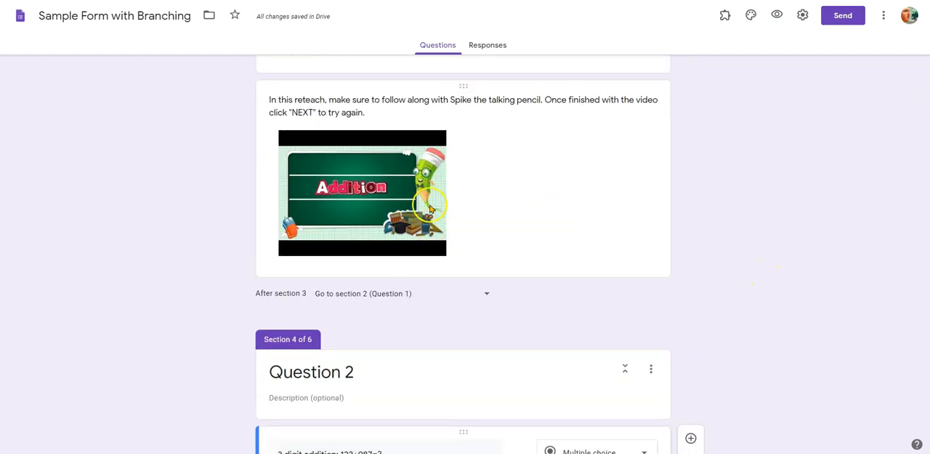
scroll(440, 213, "up", 1)
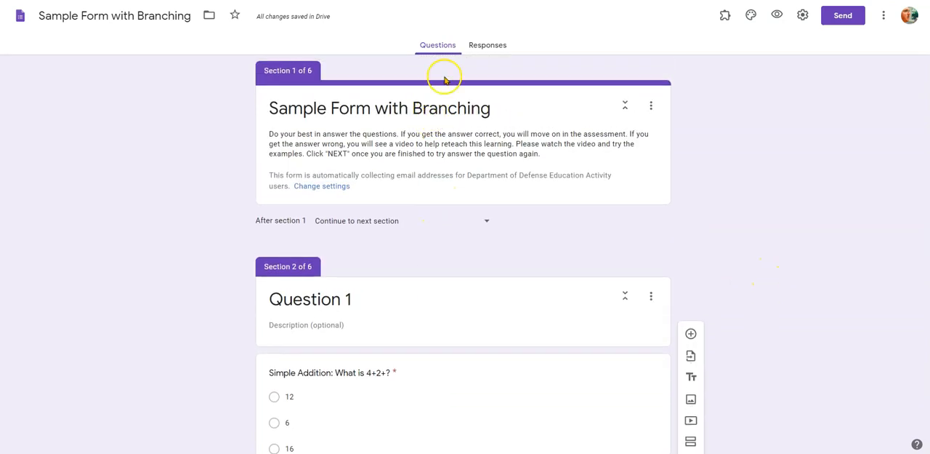
left_click(775, 15)
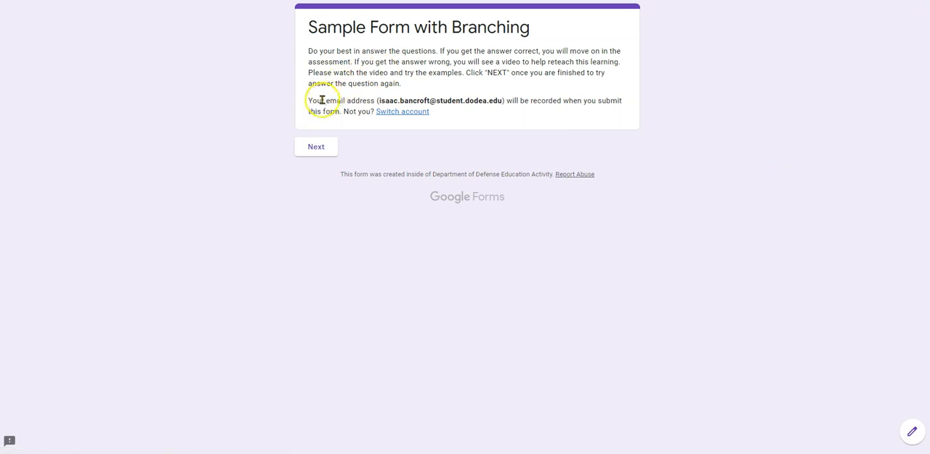
- Start the form and test the wrong-answer path of Question 1 by submitting 12 as the answer
left_click_drag(307, 100, 511, 108)
left_click(512, 108)
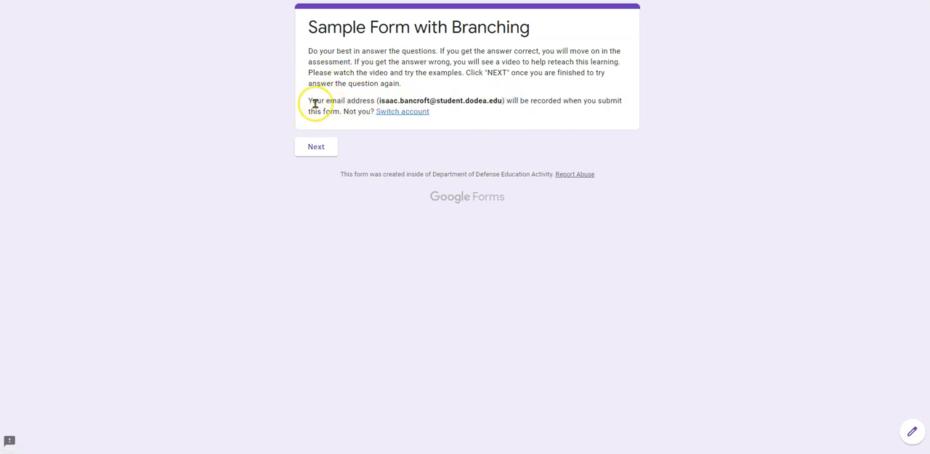
left_click(309, 148)
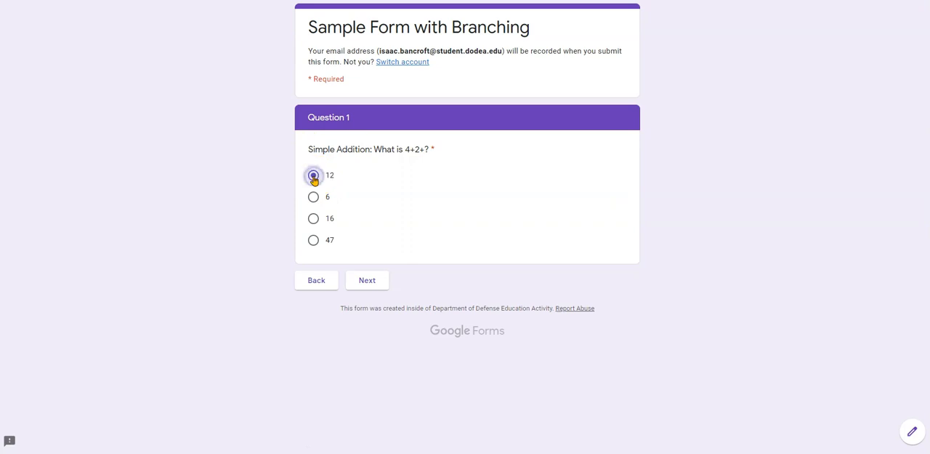
left_click(367, 279)
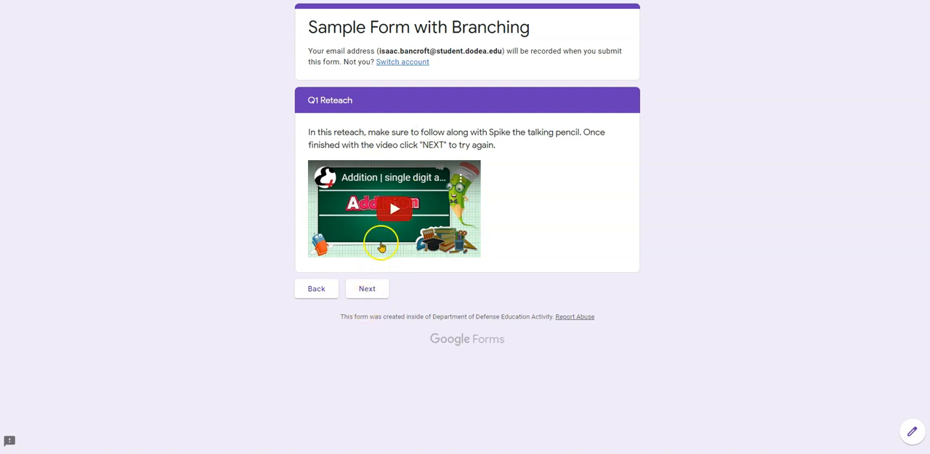
- Continue past the Q1 Reteach video and answer Question 1 again with 6 to move on
left_click(370, 286)
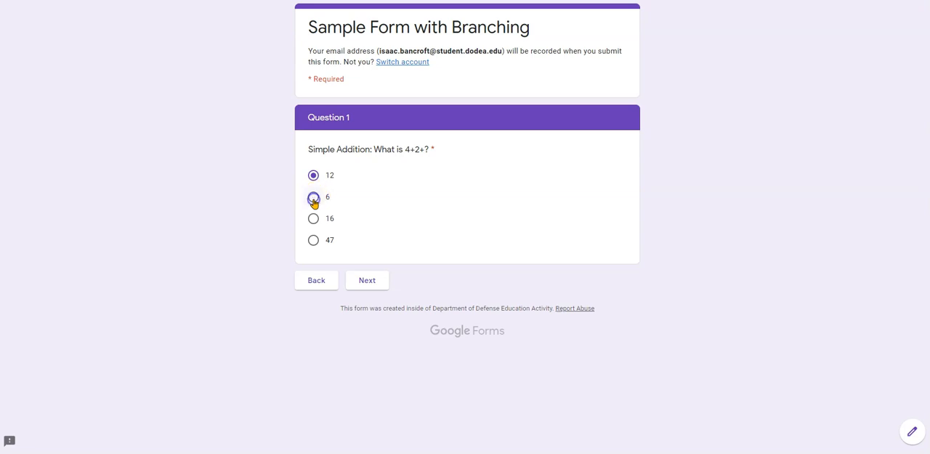
left_click(369, 286)
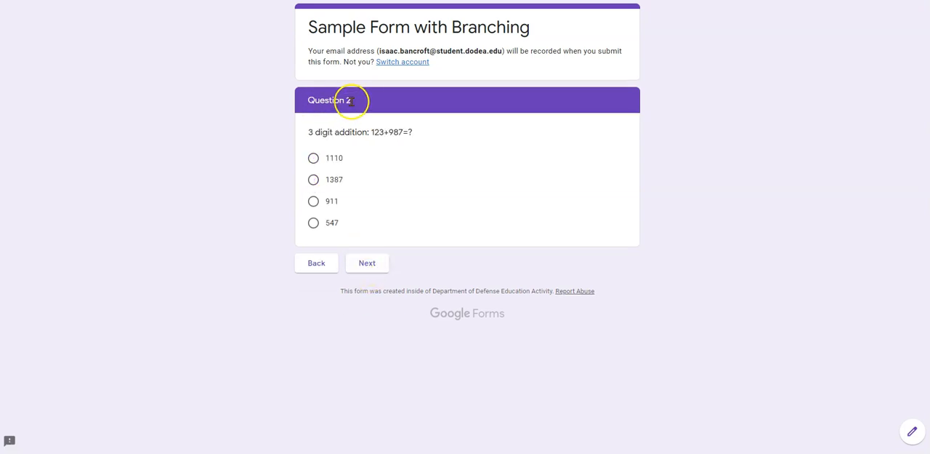
- Test the wrong-answer path of Question 2 by choosing 1387 and continuing
left_click_drag(348, 100, 302, 105)
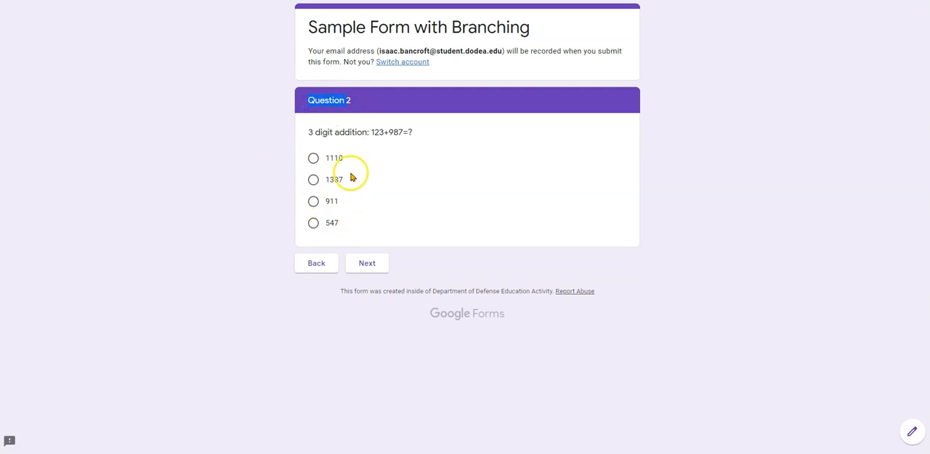
left_click(315, 181)
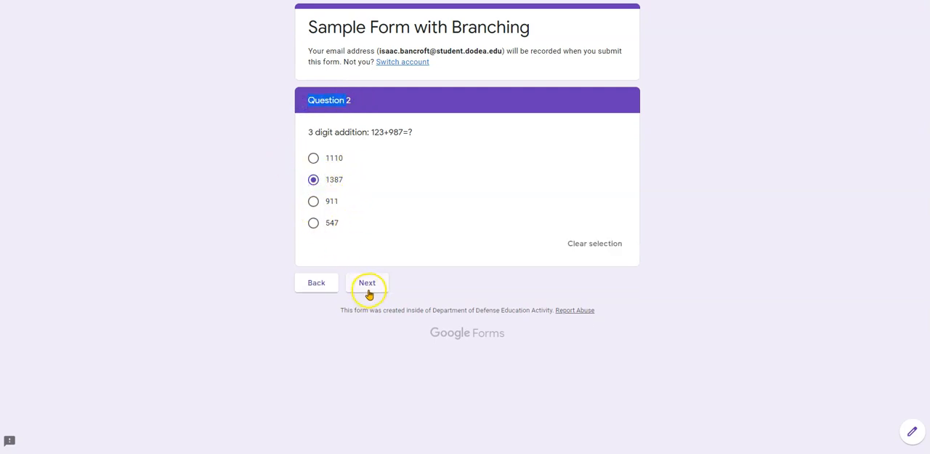
left_click(369, 291)
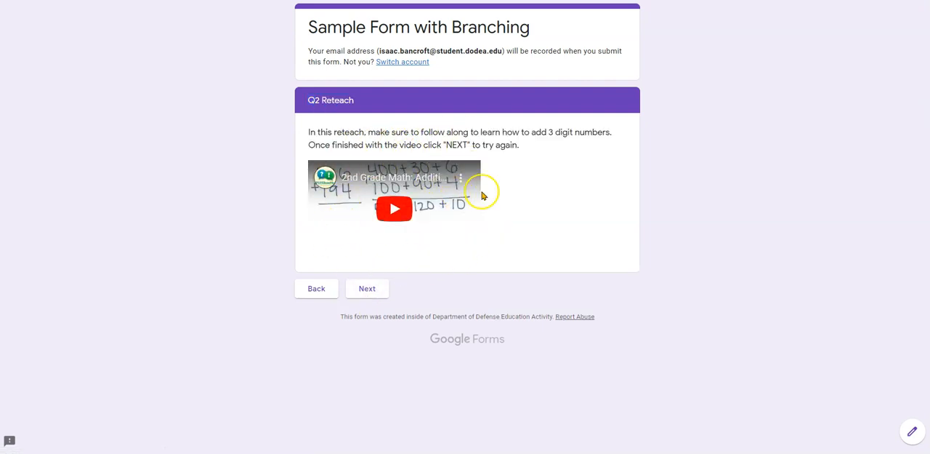
- Continue past the Q2 Reteach video, answer Question 2 with 1110 and submit the completed form
left_click(369, 291)
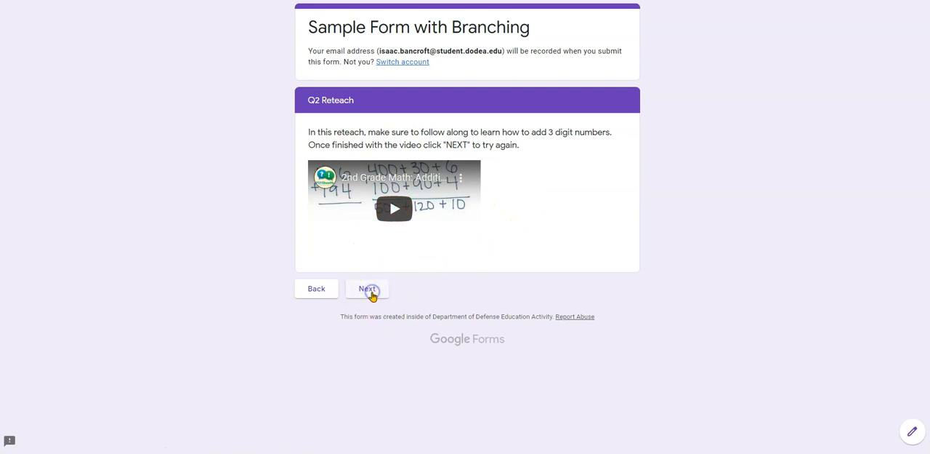
left_click(315, 178)
left_click(335, 161)
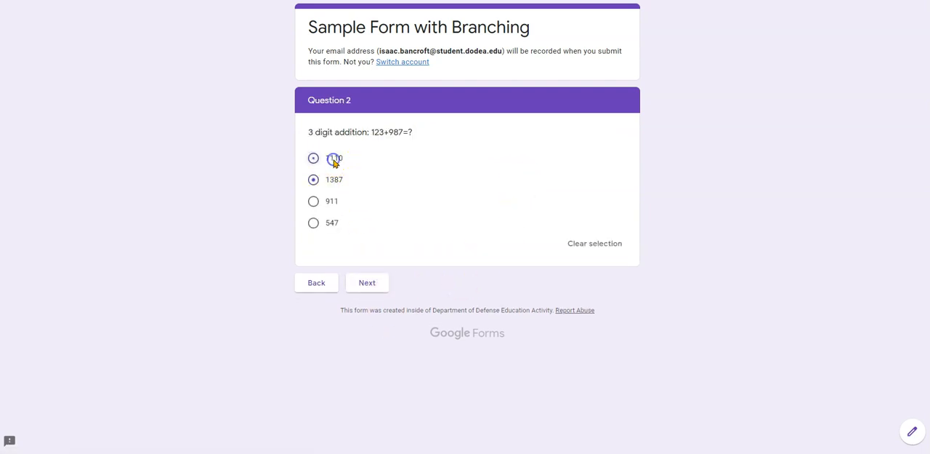
left_click(365, 284)
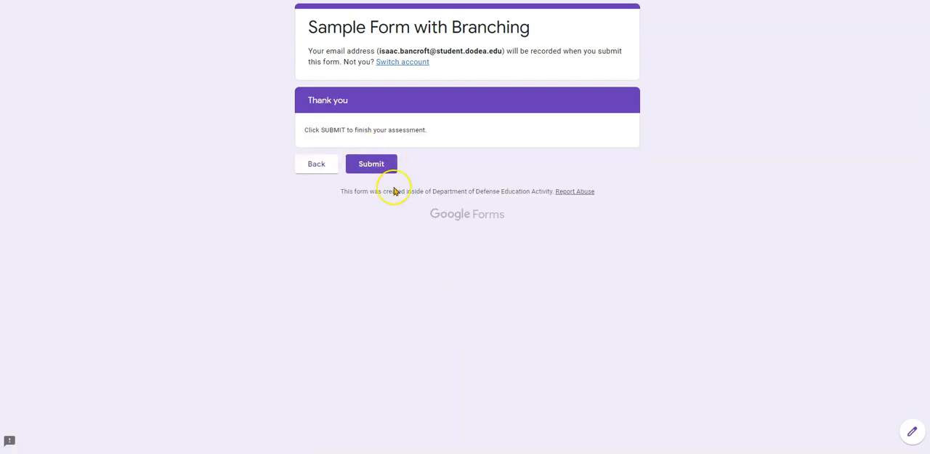
left_click(372, 164)
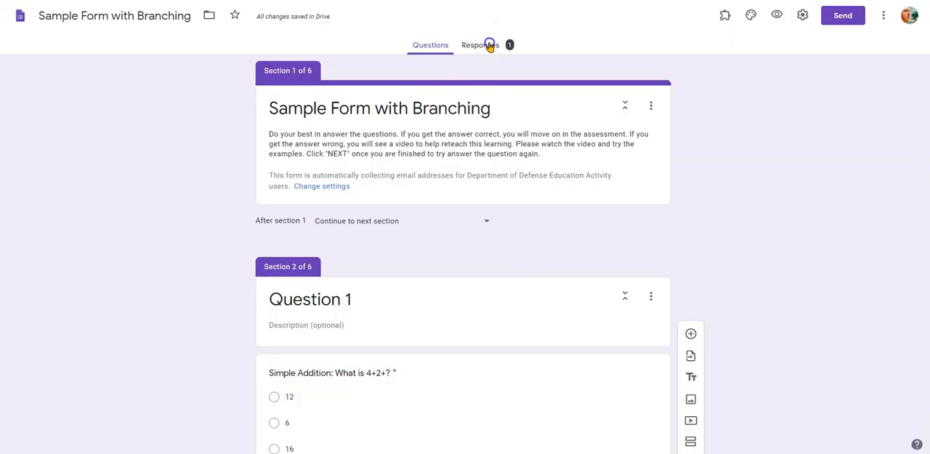
- Open the form's collected responses in the editor and review the individual respondent's submission
left_click(490, 45)
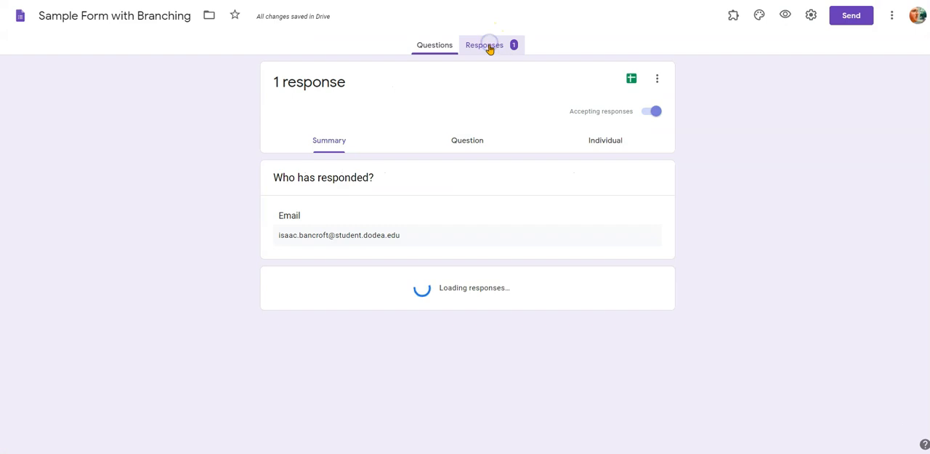
left_click(601, 143)
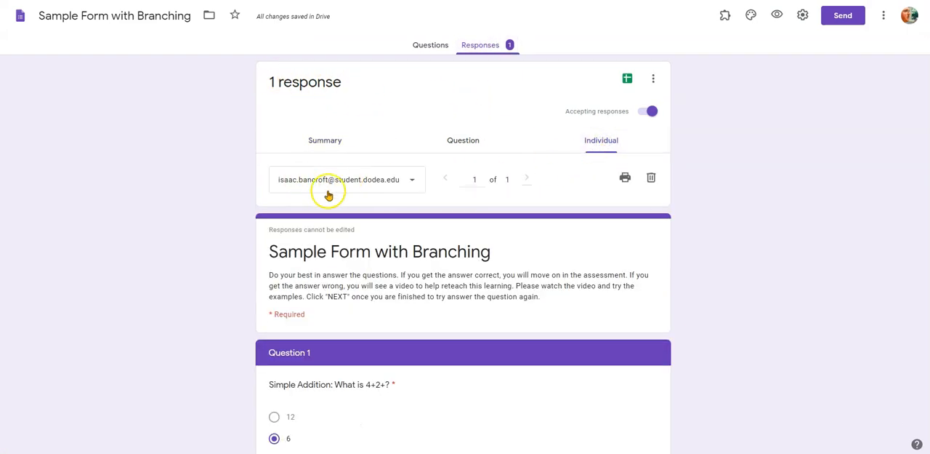
scroll(668, 286, "down", 2)
scroll(669, 286, "up", 2)
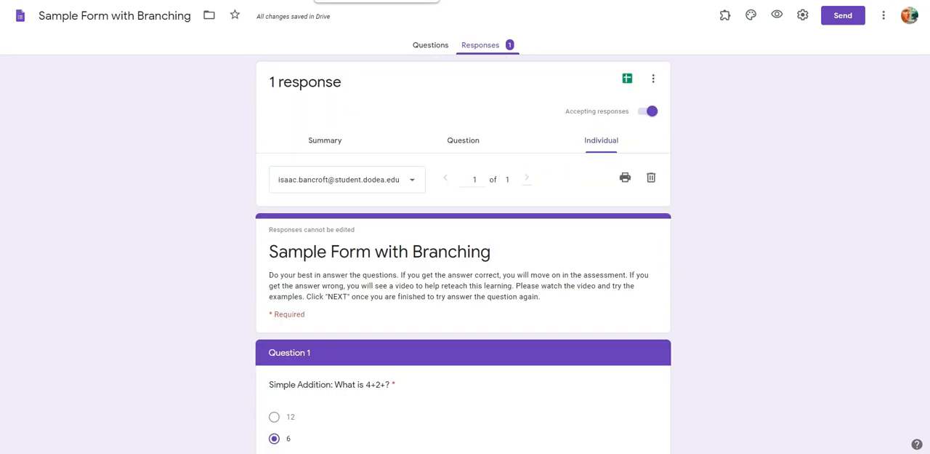
- Switch to the How to Differentiate Forms form and examine the Question 1 branching and its Question 1 Review section
left_click(356, 0)
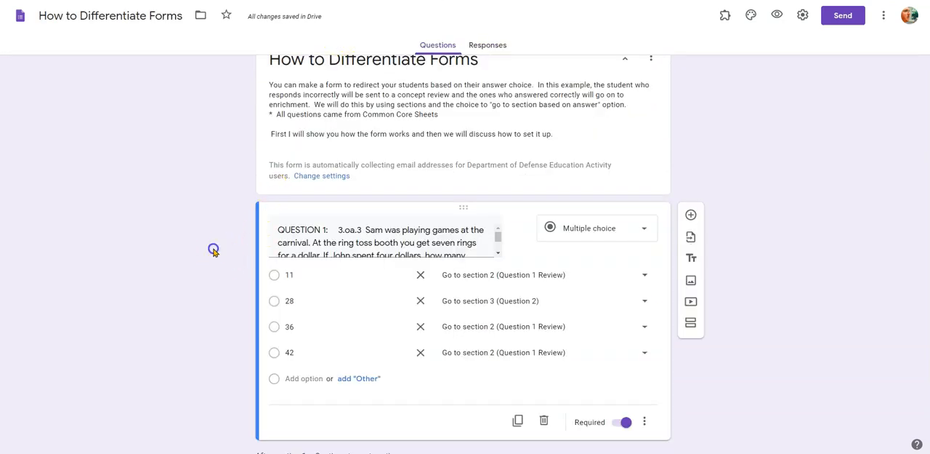
left_click(648, 167)
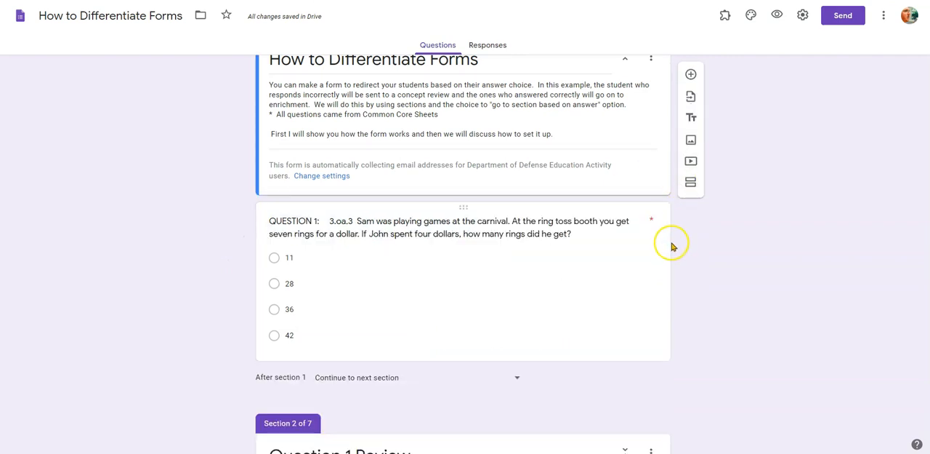
scroll(665, 255, "down", 5)
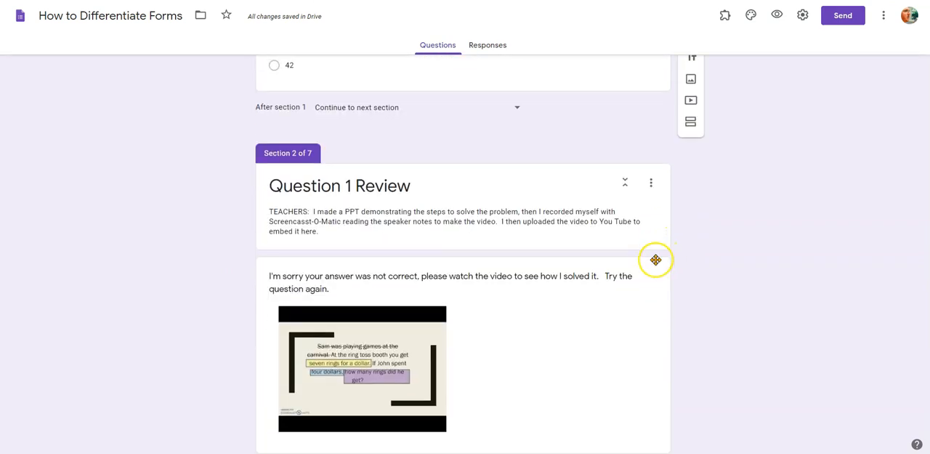
scroll(391, 312, "down", 2)
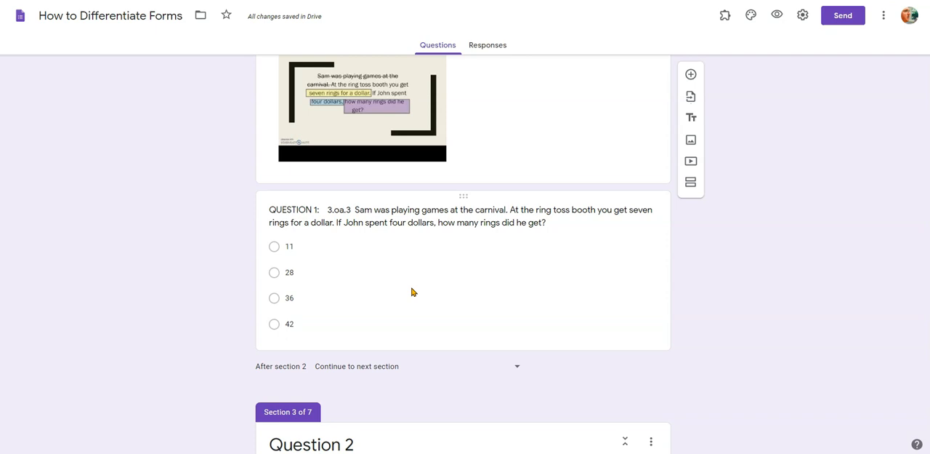
left_click(387, 270)
left_click(59, 86)
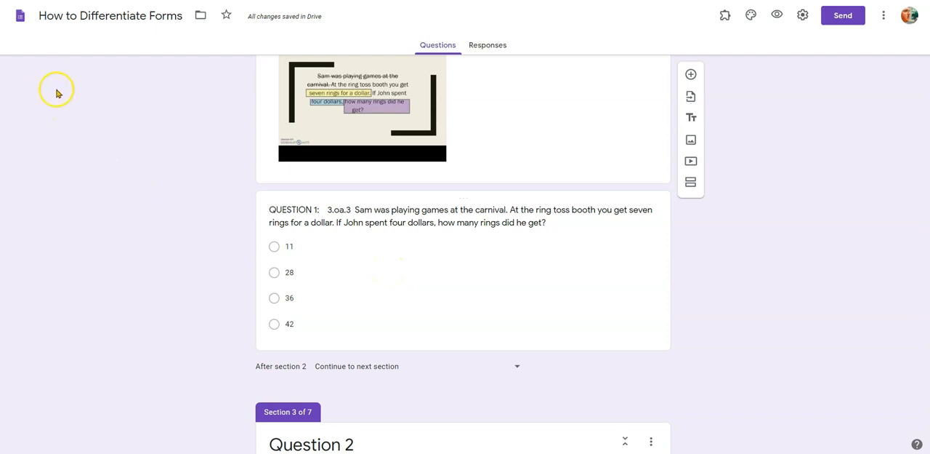